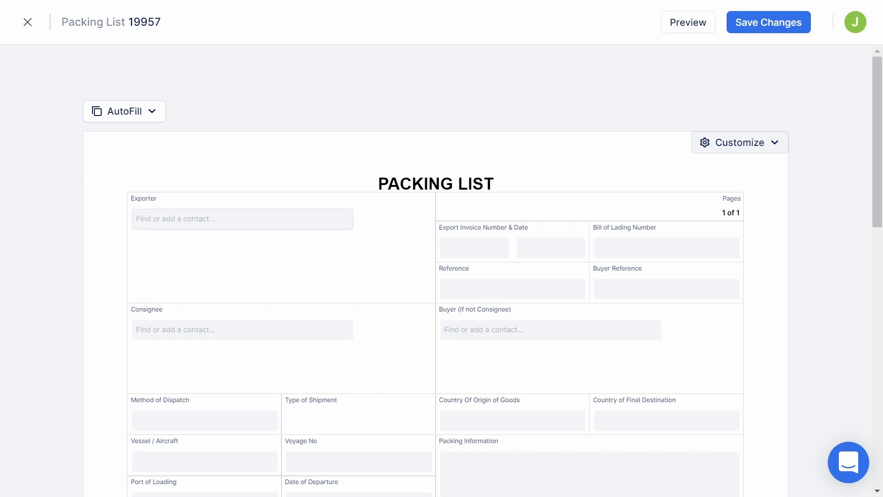
Step: Pick ABC Exports UK from the exporter contacts and Global Imports, searched as 'GLOBA', as consignee
left_click(152, 218)
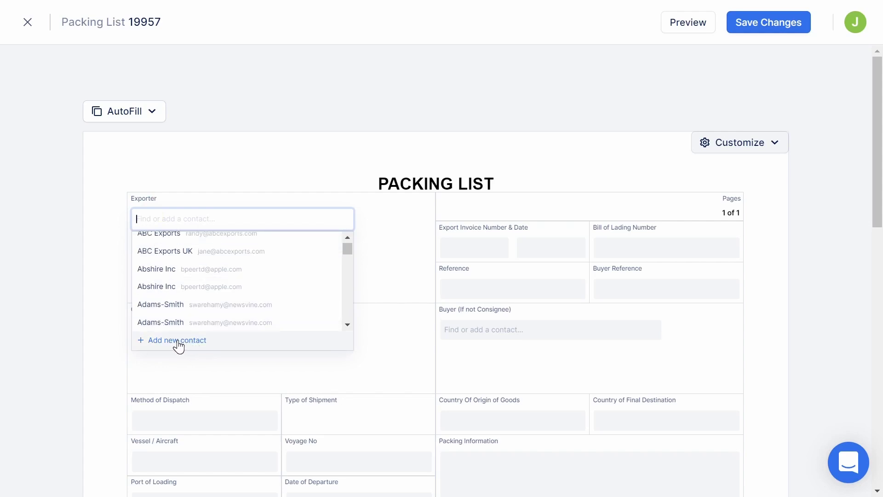
left_click(183, 251)
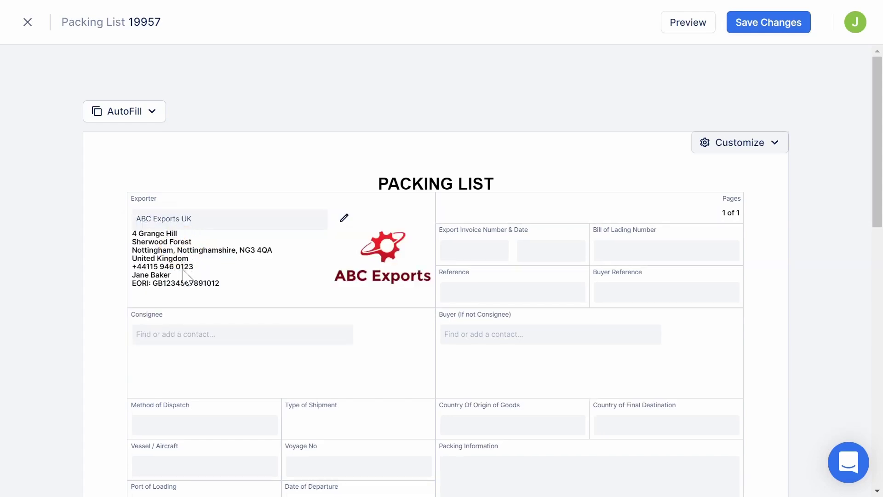
left_click(166, 334)
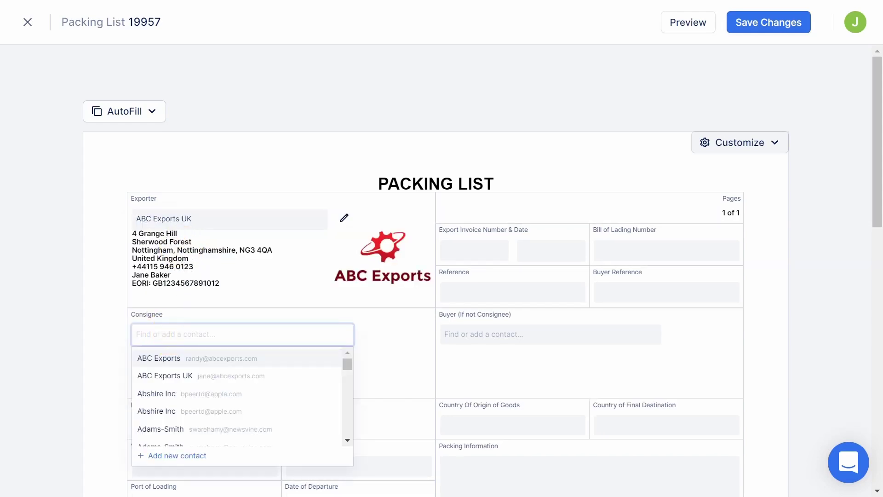
type("GLOBA")
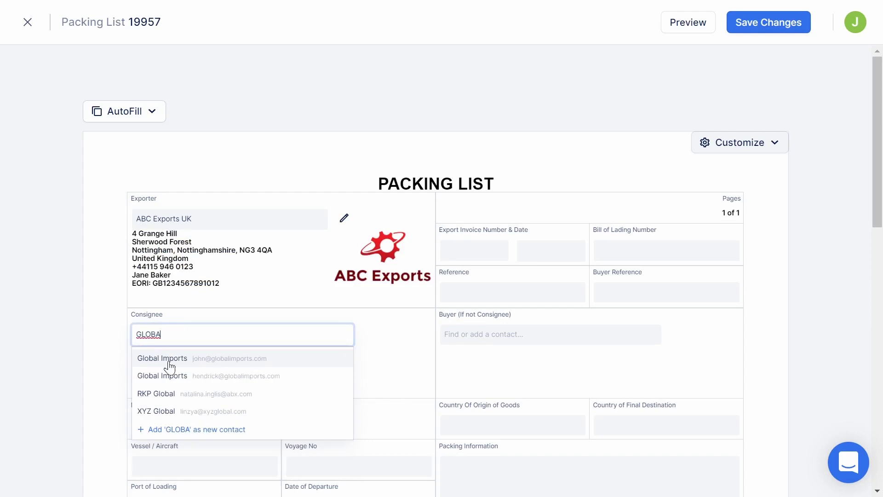
left_click(172, 375)
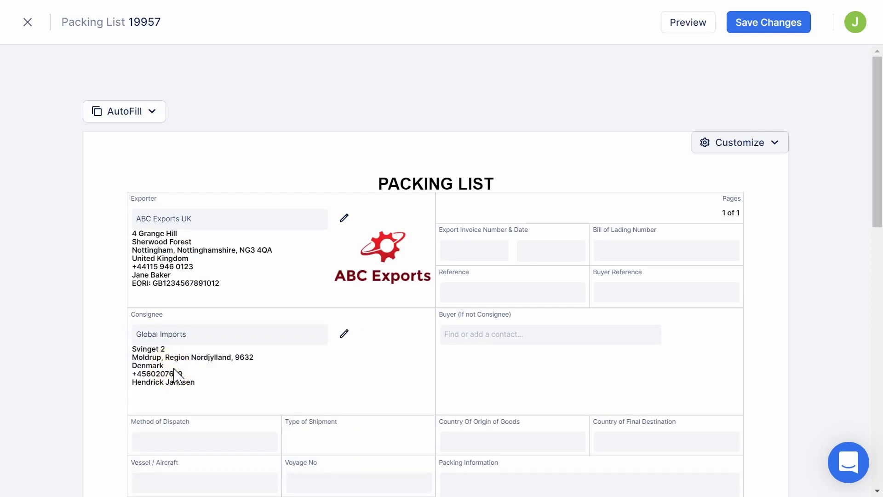
scroll(174, 369, "down", 5)
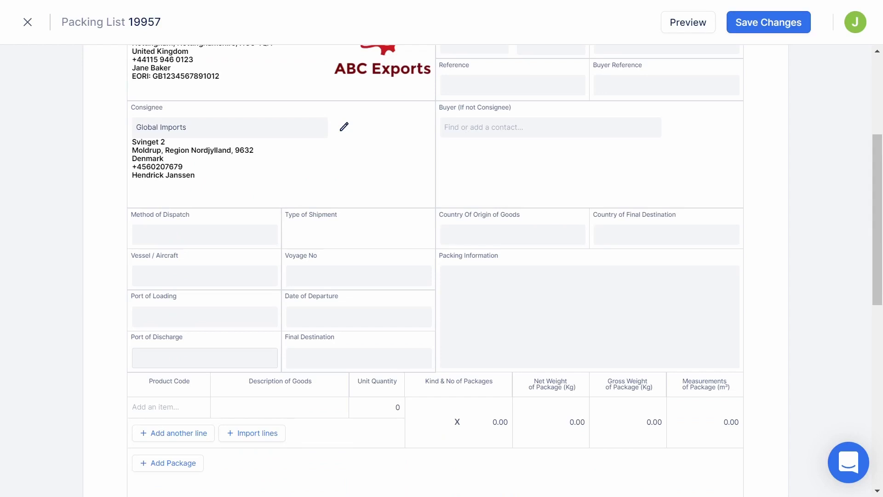
Step: Set dispatch method Sea, shipment type LCL, vessel EMMA MAERSK and voyage V001S
left_click(170, 234)
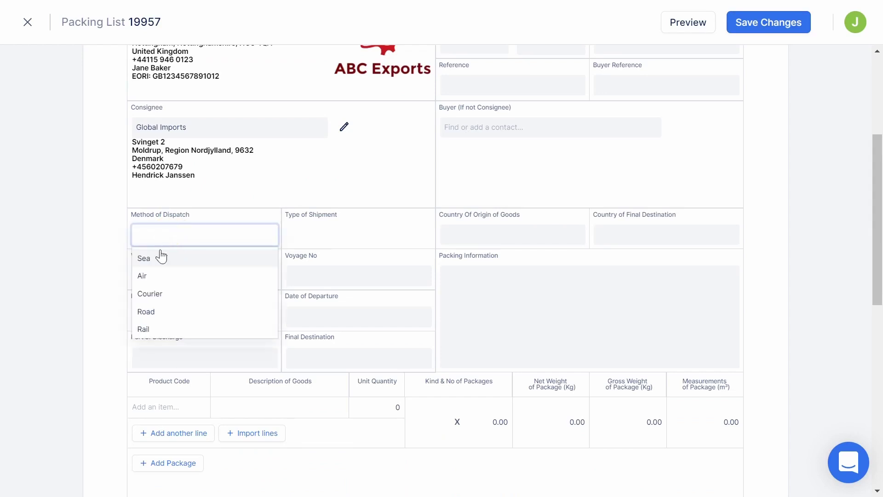
left_click(149, 260)
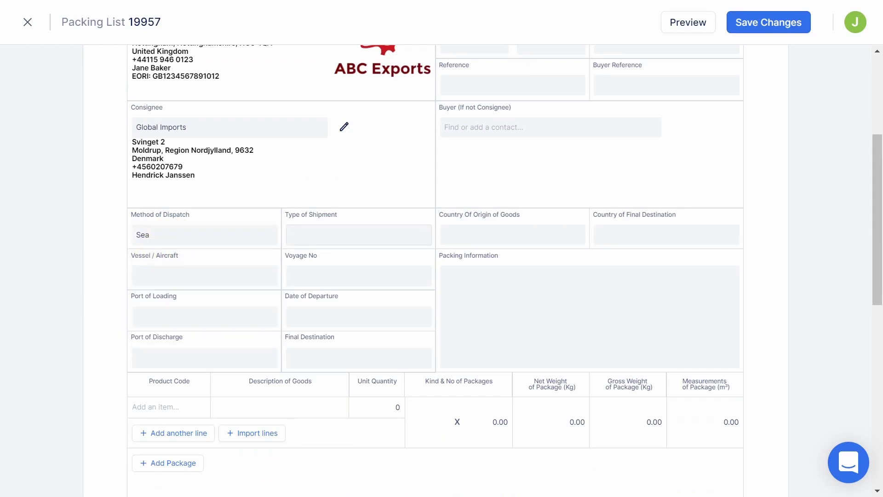
left_click(317, 233)
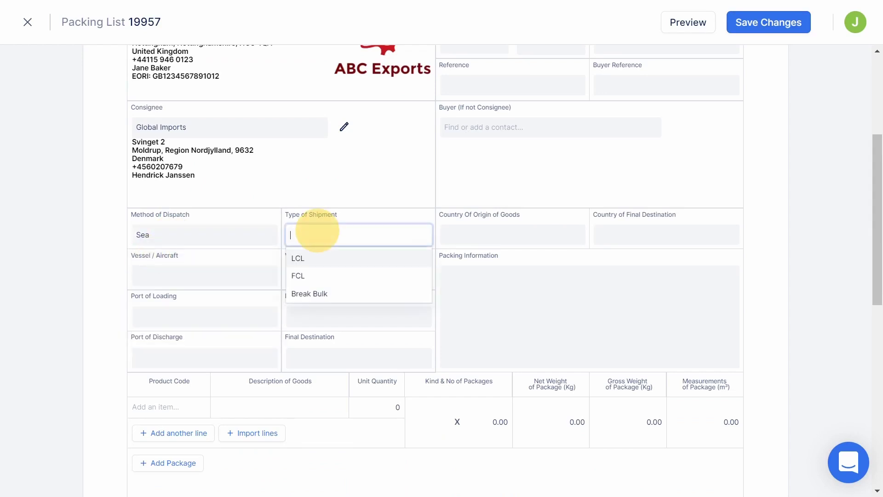
left_click(302, 265)
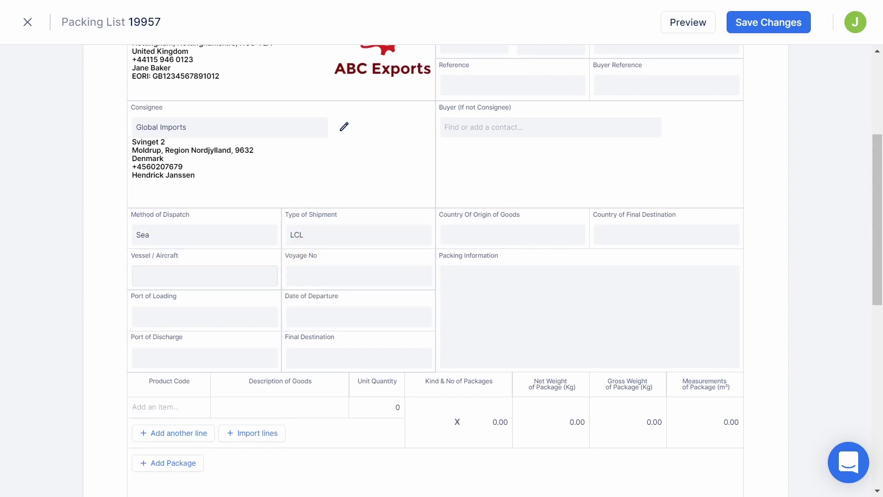
left_click(210, 270)
type("EMMA ")
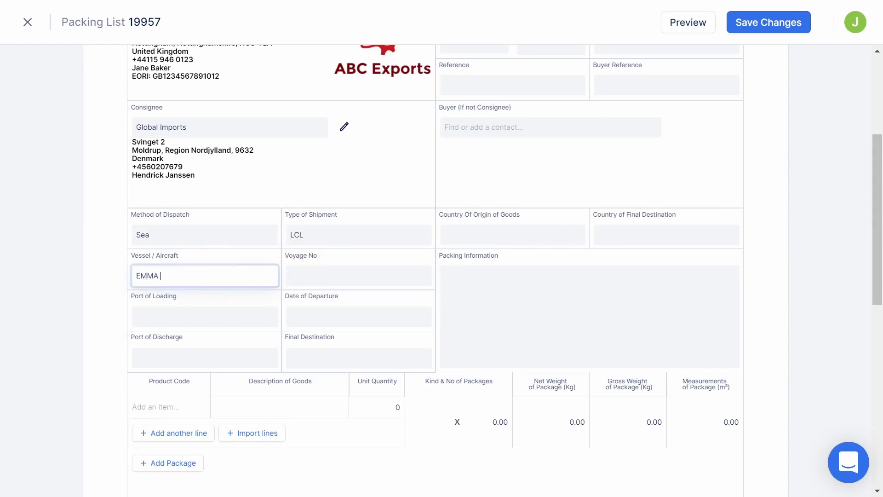
type("MAERSK")
left_click(311, 268)
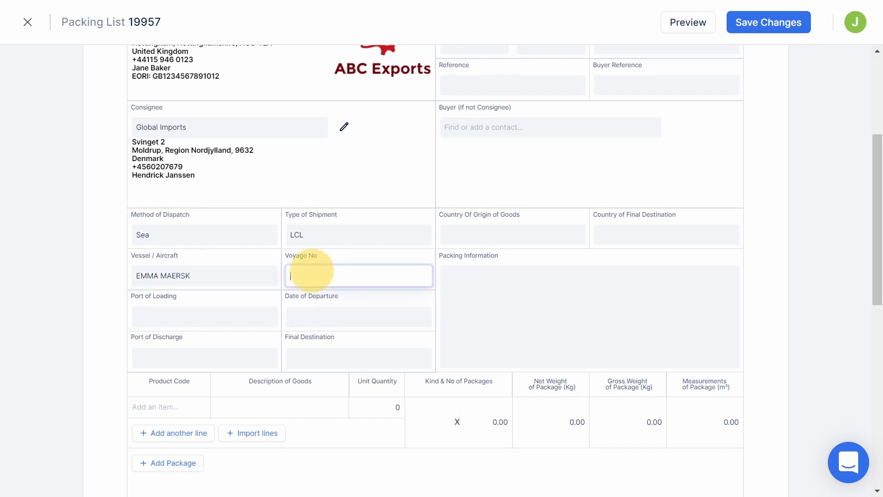
type("V001")
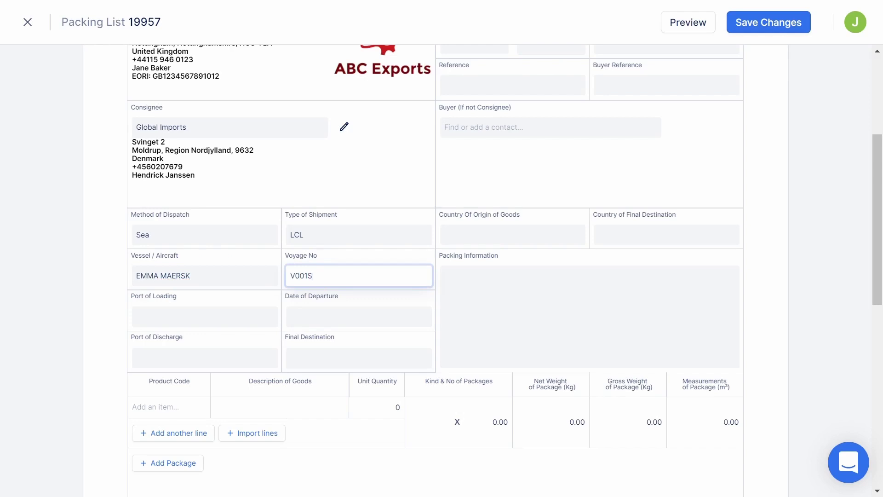
type("S")
Step: Route from Felixstowe to Skagen departing 16 Jan 2021, final destination SKAGEN, DENMARK
left_click(197, 312)
type("FELIX")
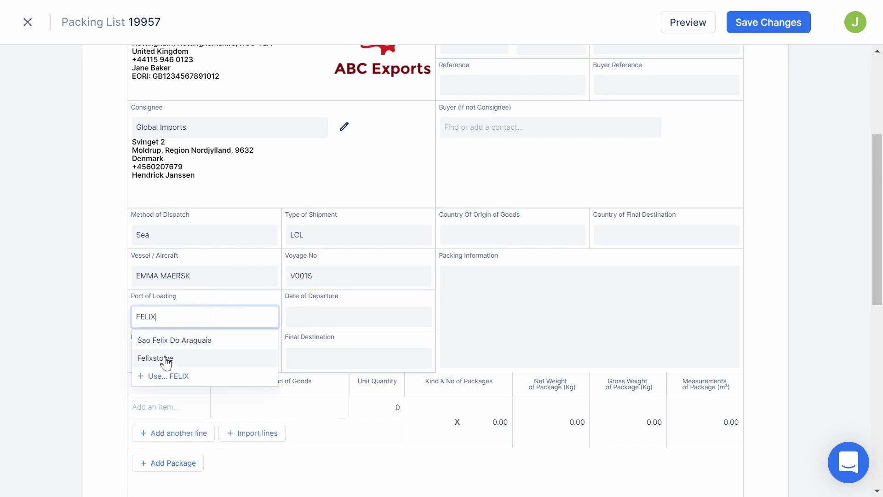
left_click(164, 359)
left_click(334, 315)
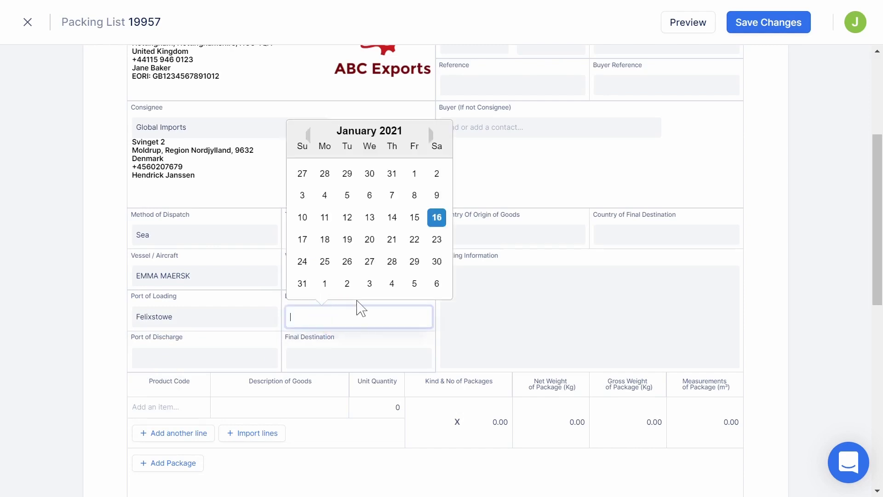
left_click(437, 217)
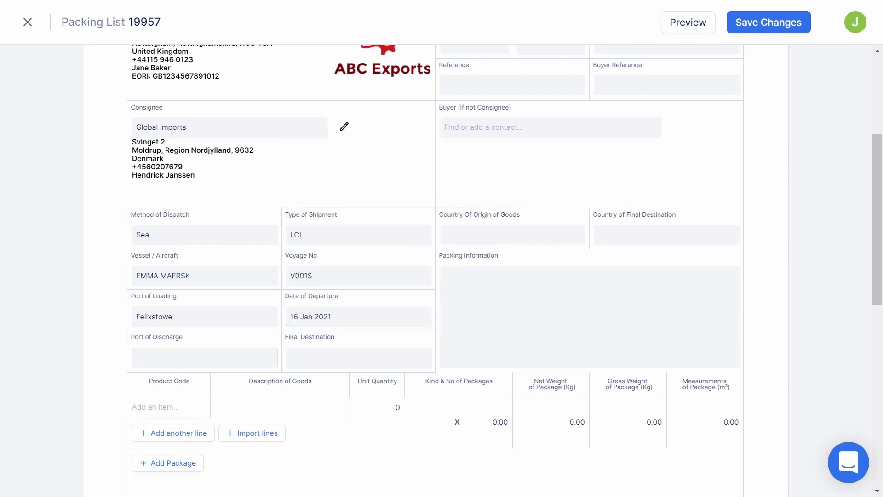
left_click(197, 355)
type("SK")
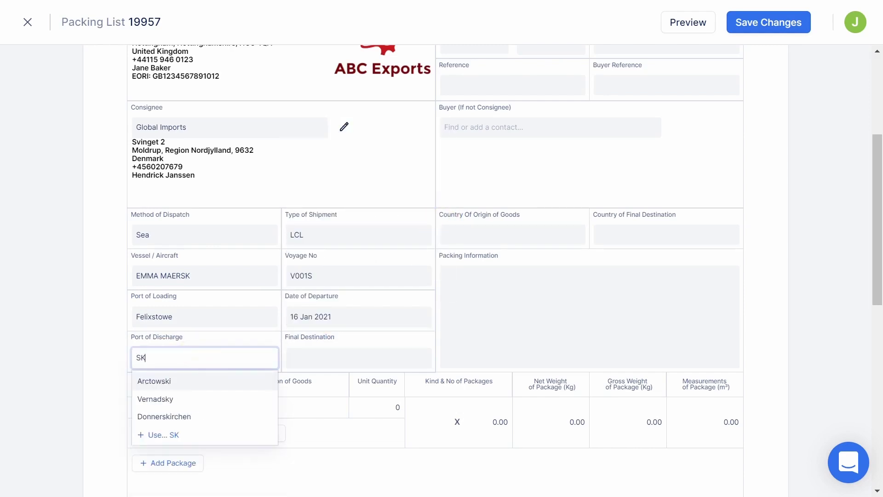
type("AGE")
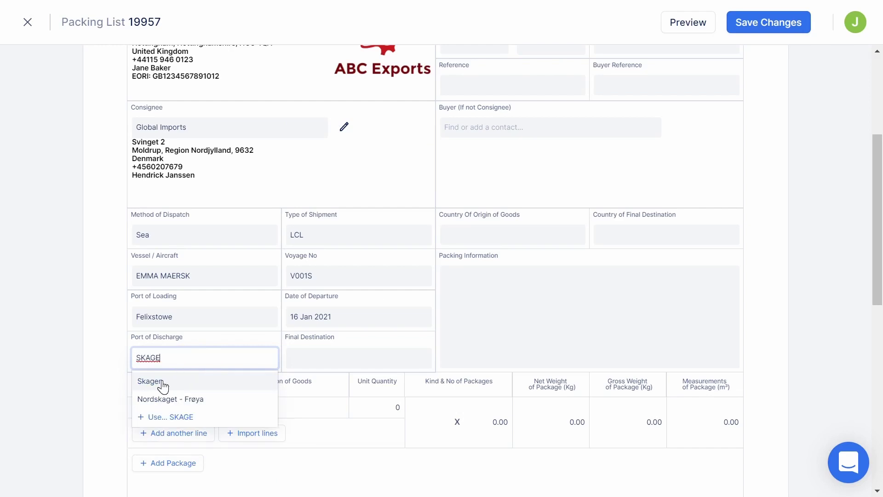
left_click(162, 386)
left_click(306, 358)
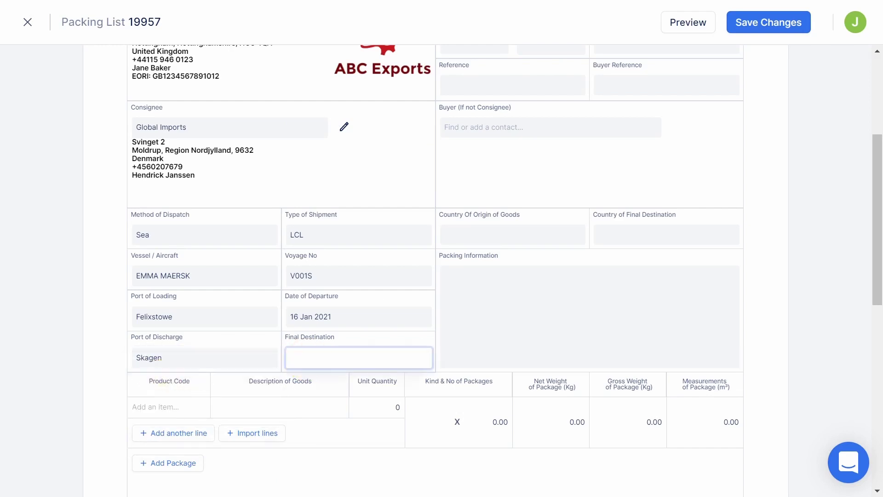
type("SKAGEN, DENMARK")
Step: Enter export invoice number 19957 with invoice date 16 Jan 2021
scroll(307, 367, "up", 3)
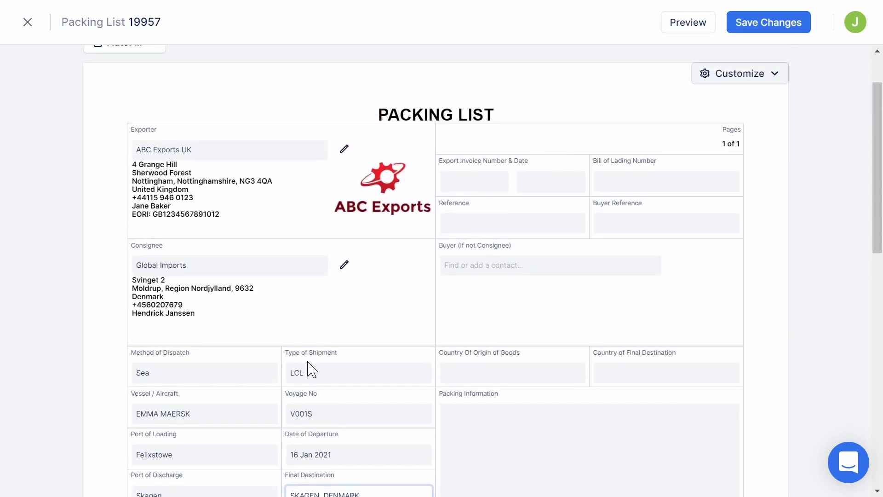
left_click(468, 178)
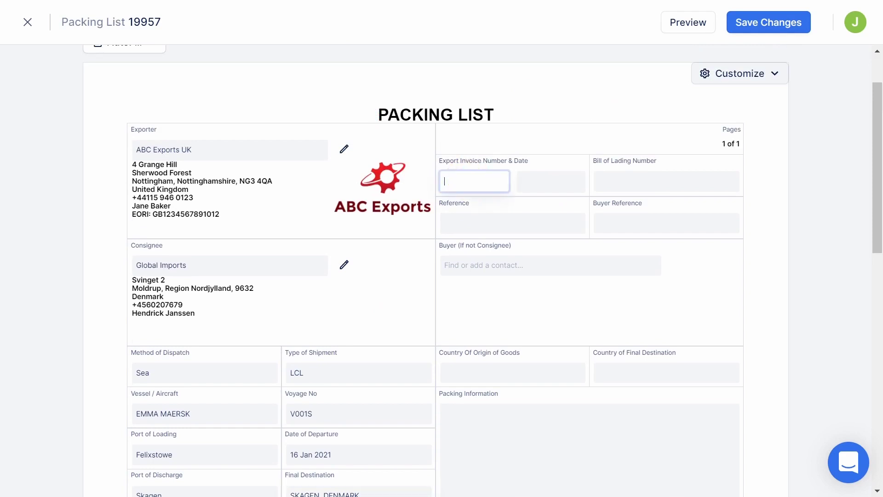
type("19957")
left_click(524, 180)
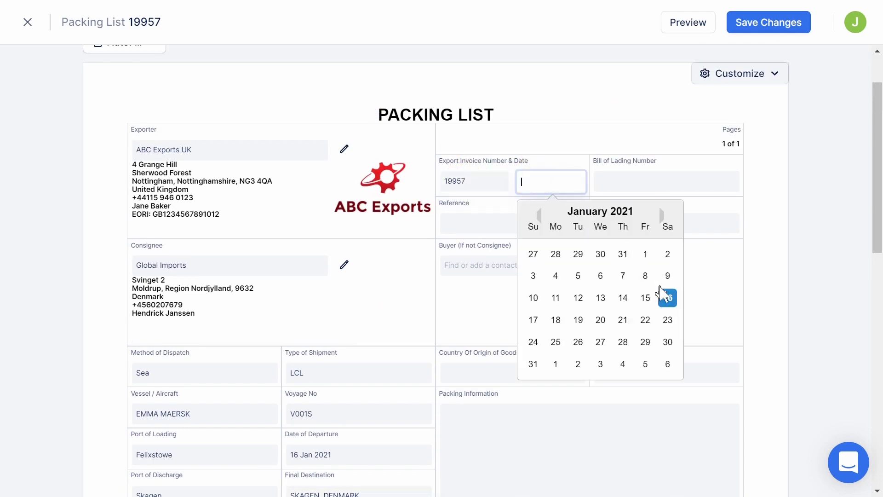
left_click(667, 298)
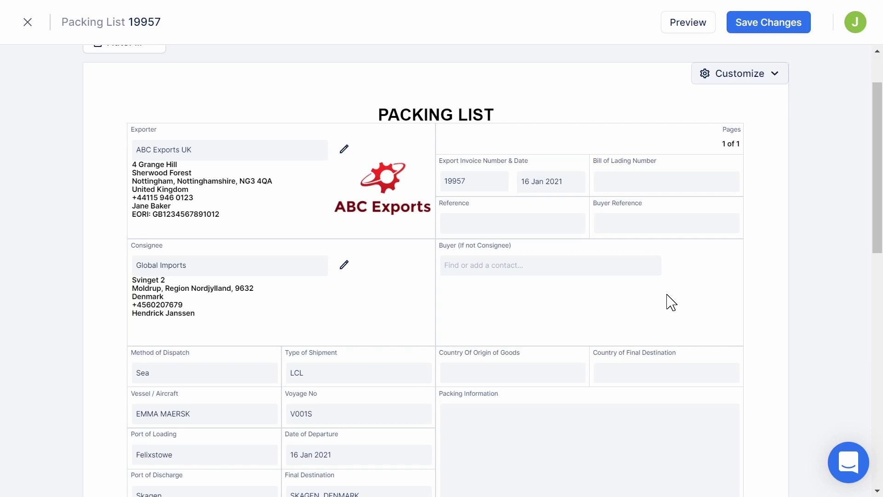
Step: Set country of origin to United Kingdom and final destination country to Denmark
scroll(671, 302, "down", 3)
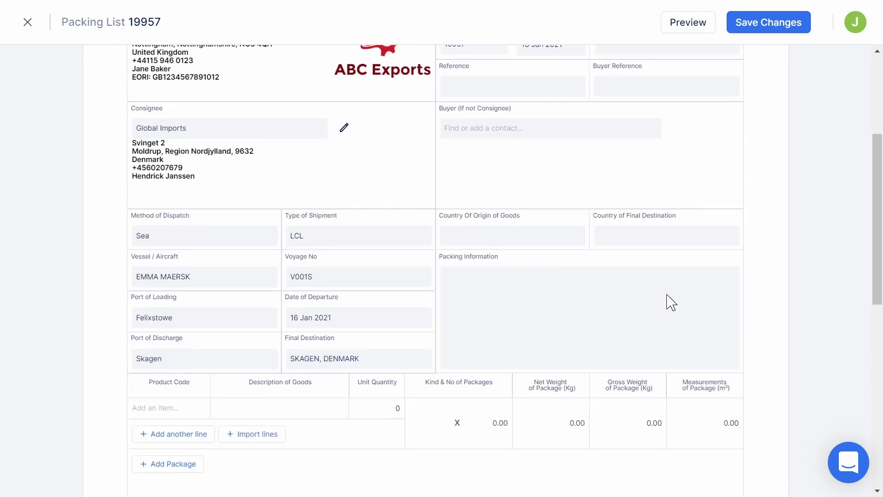
left_click(513, 235)
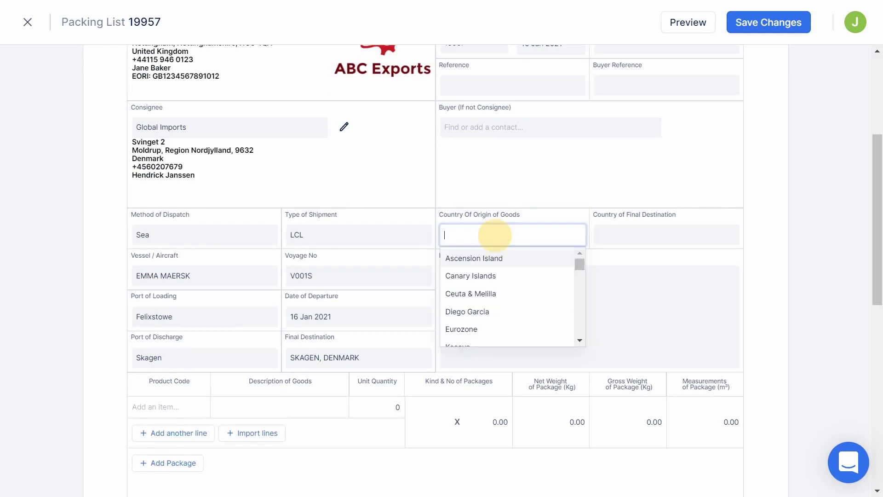
type("UNITED K")
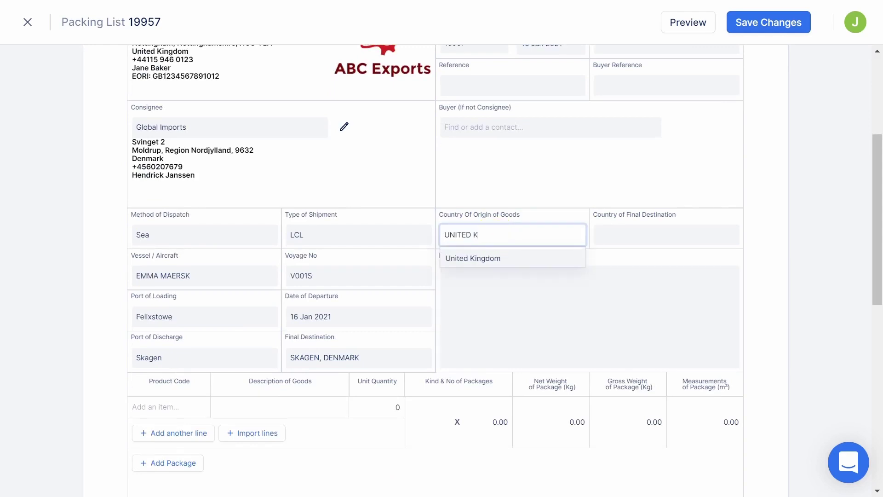
left_click(485, 259)
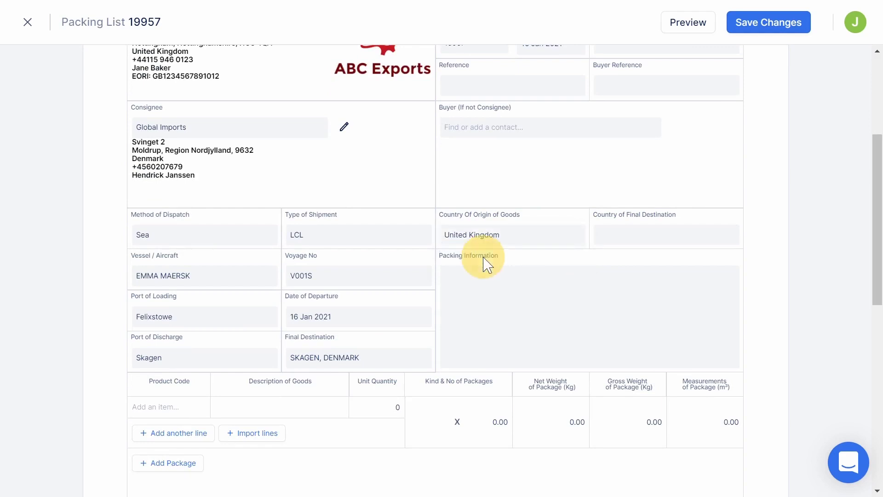
left_click(627, 235)
type("DENM")
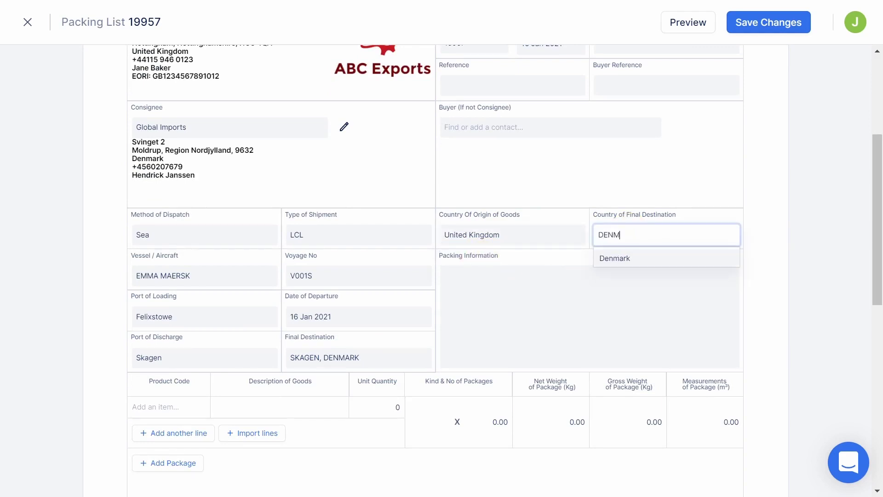
left_click(627, 258)
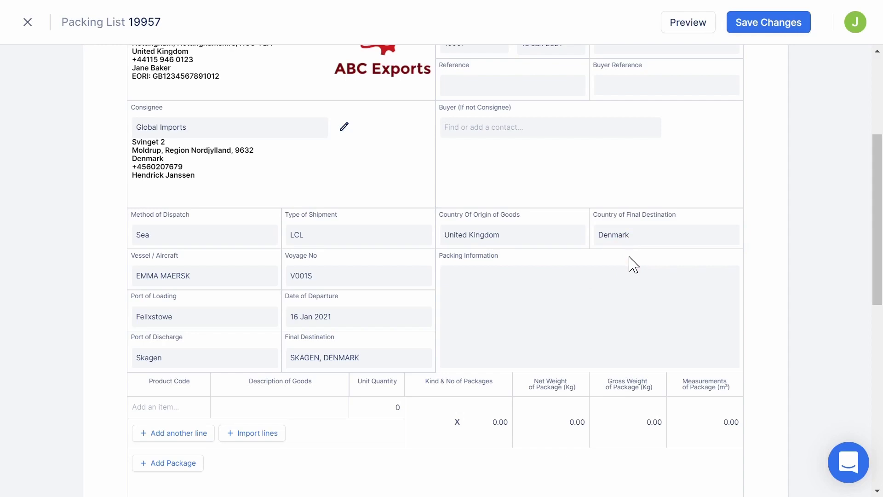
Step: Fill the first item line with product B-STOOL, found by searching 'BAR'
scroll(632, 263, "down", 3)
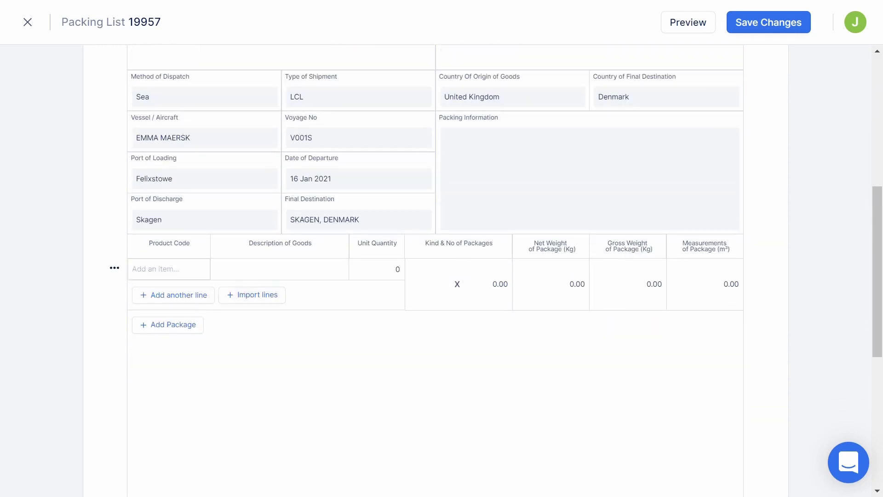
left_click(187, 269)
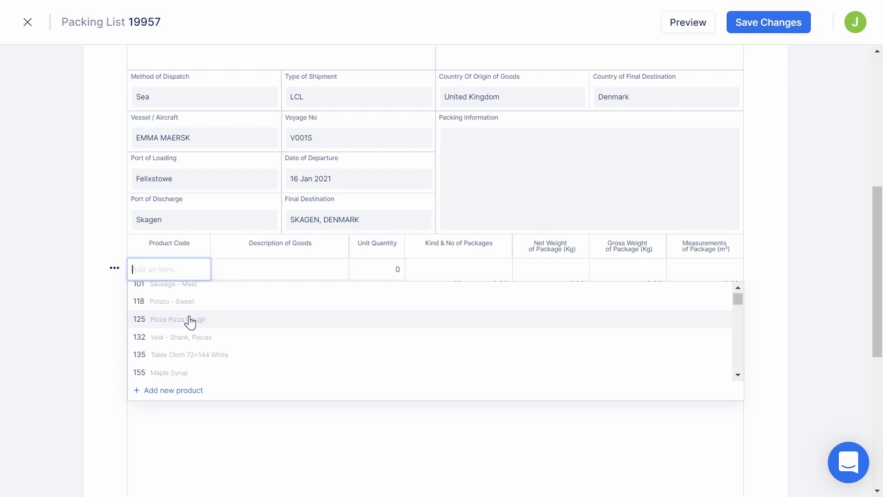
type("BAR")
left_click(172, 332)
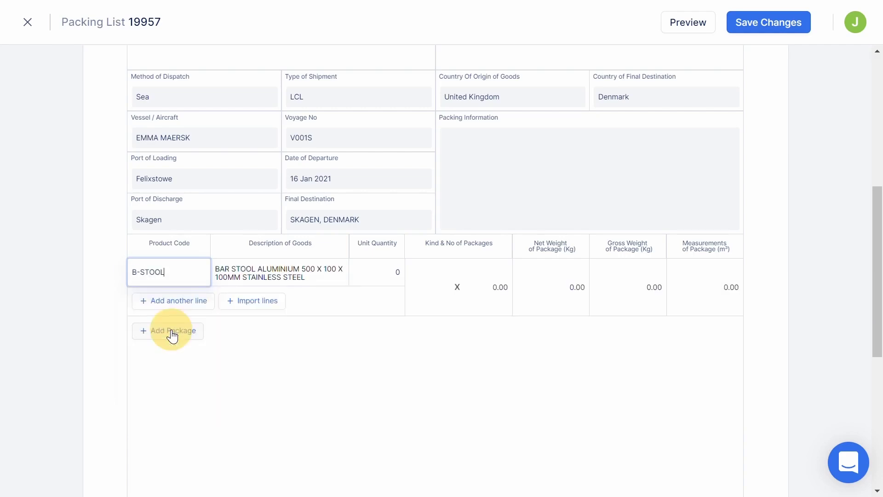
Step: Add a second item line with product B-TABLE
left_click(193, 303)
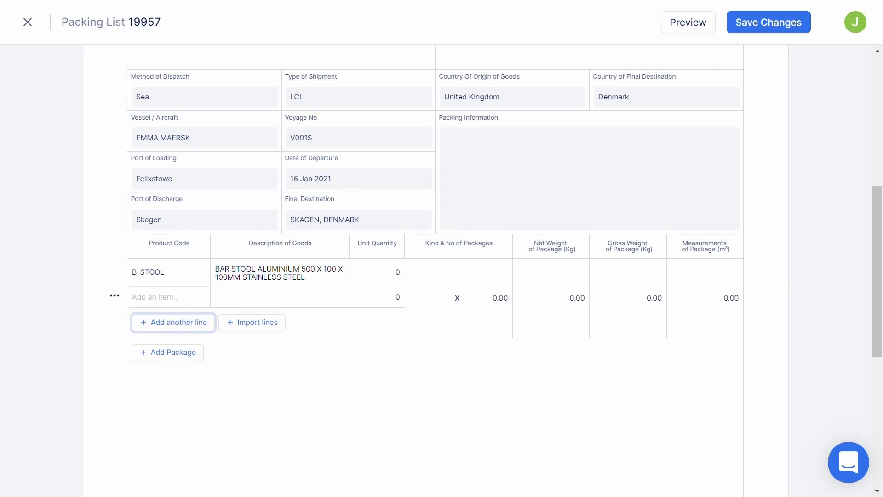
left_click(180, 297)
type("BAR")
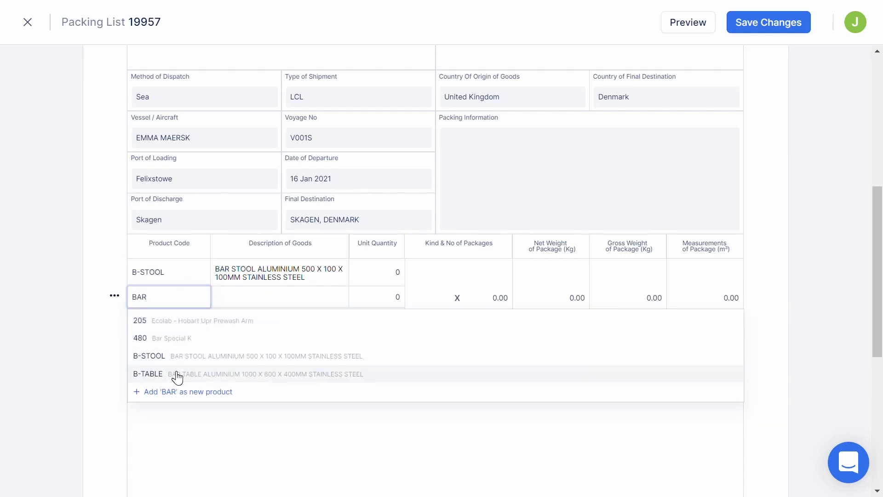
left_click(177, 375)
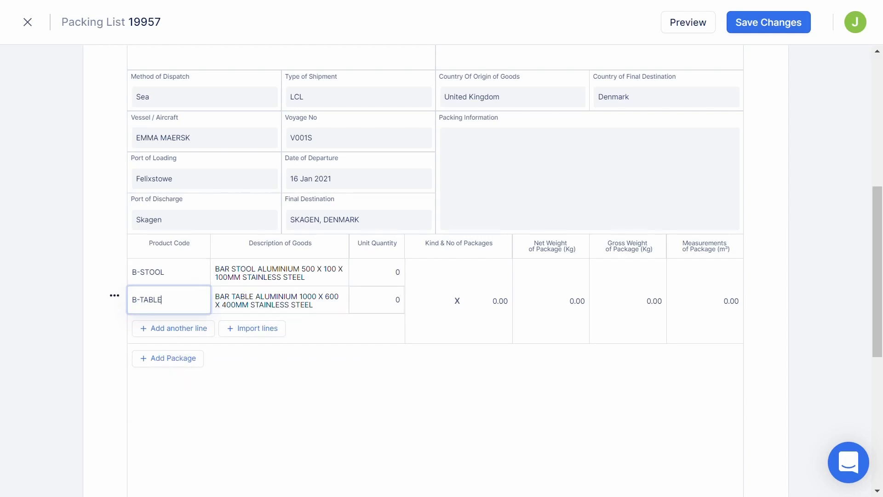
Step: Set unit quantities to 30 for B-STOOL and 10 for B-TABLE
left_click(377, 273)
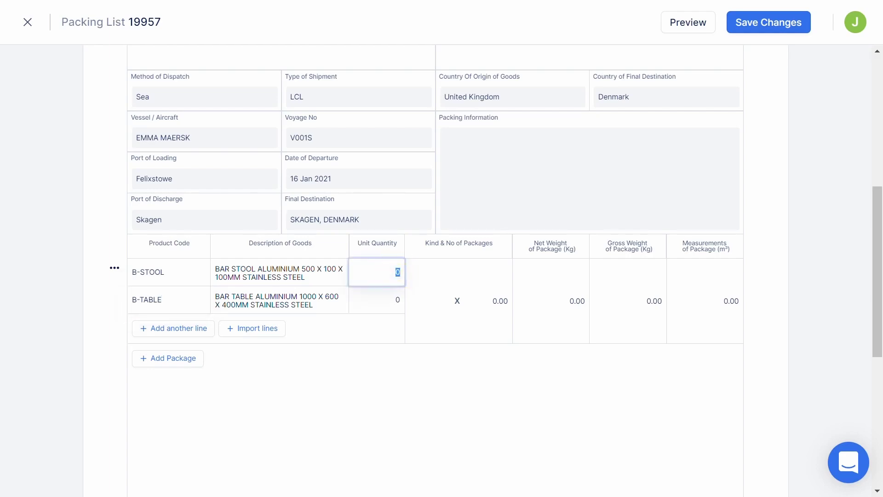
type("30")
left_click(385, 301)
type("10")
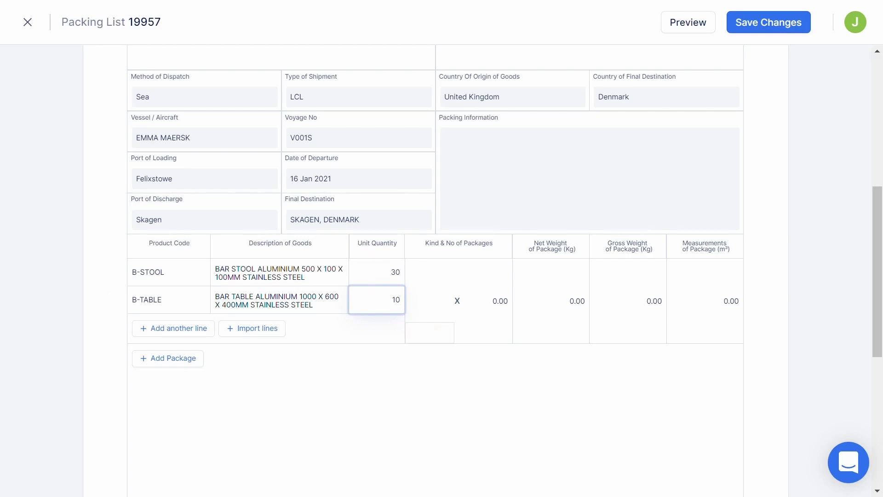
Step: Enter 1 PALLET package with net weight 350, gross weight 370 and measurement 1.44
left_click(436, 329)
type("PALLET")
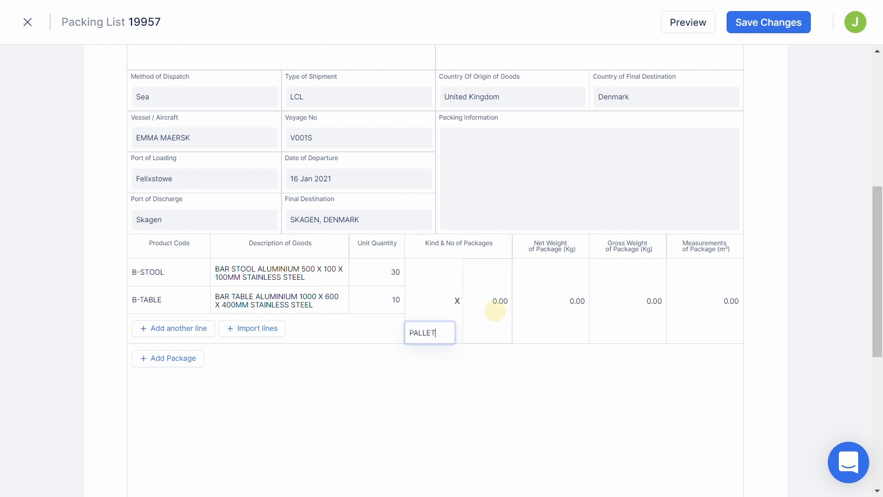
left_click(504, 301)
type("1")
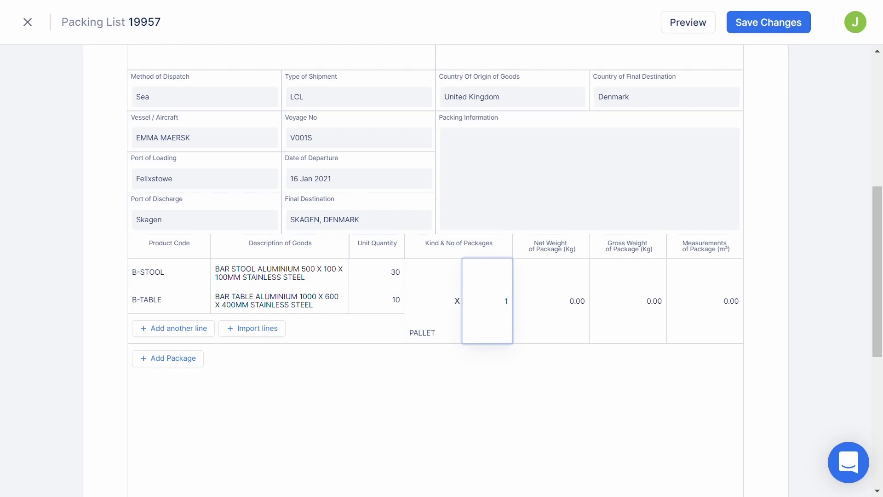
left_click(561, 297)
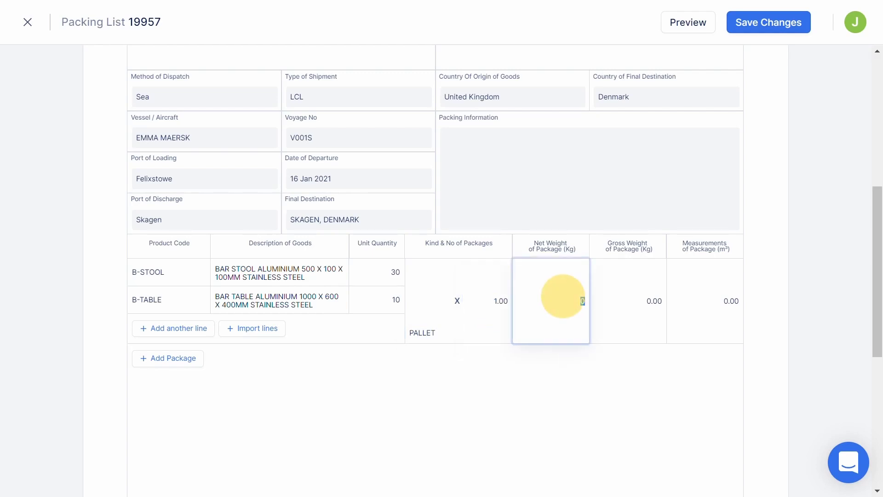
type("350")
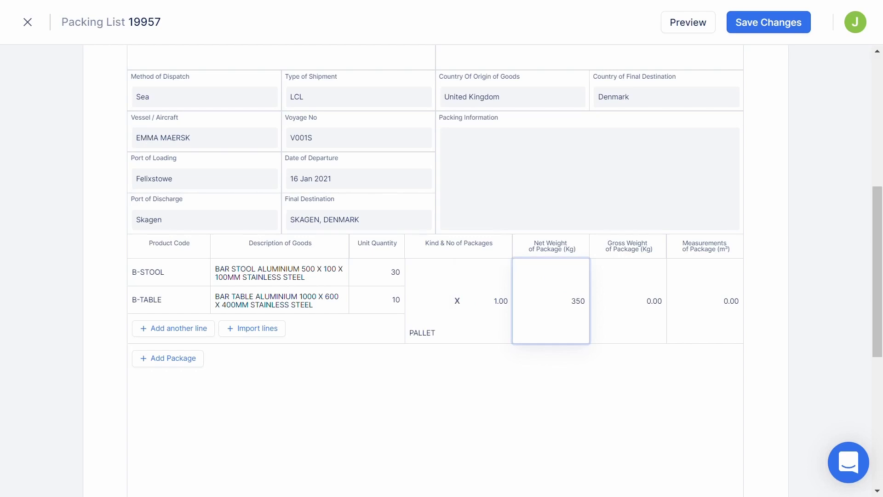
key("Tab")
type("370")
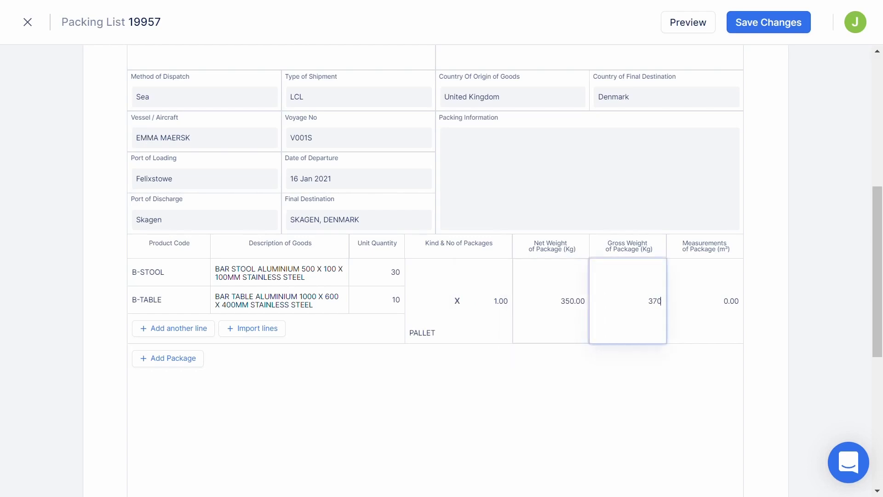
key("Tab")
type("1.44")
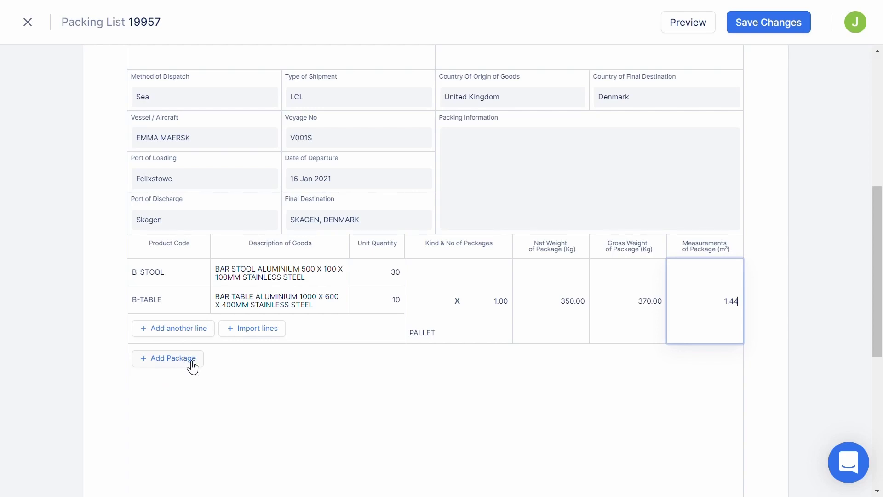
Step: Open the signature dialog and replace the signer name with the authorized signatory's name
scroll(192, 367, "down", 8)
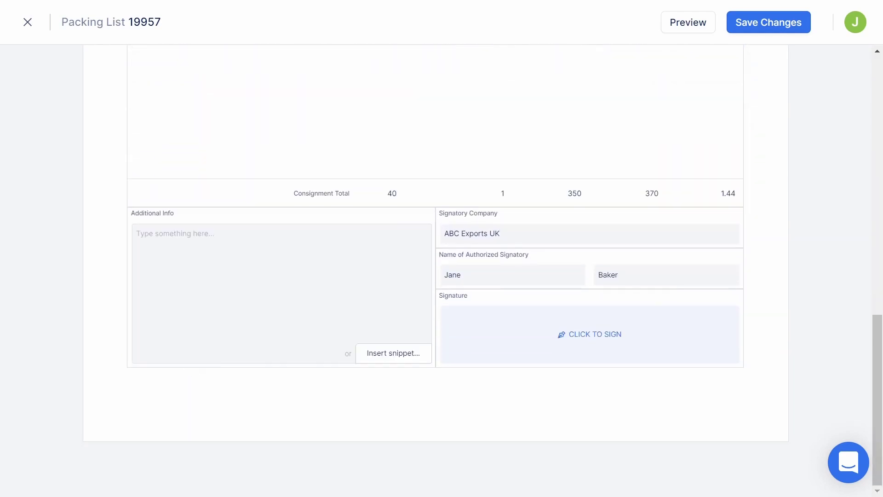
left_click(202, 270)
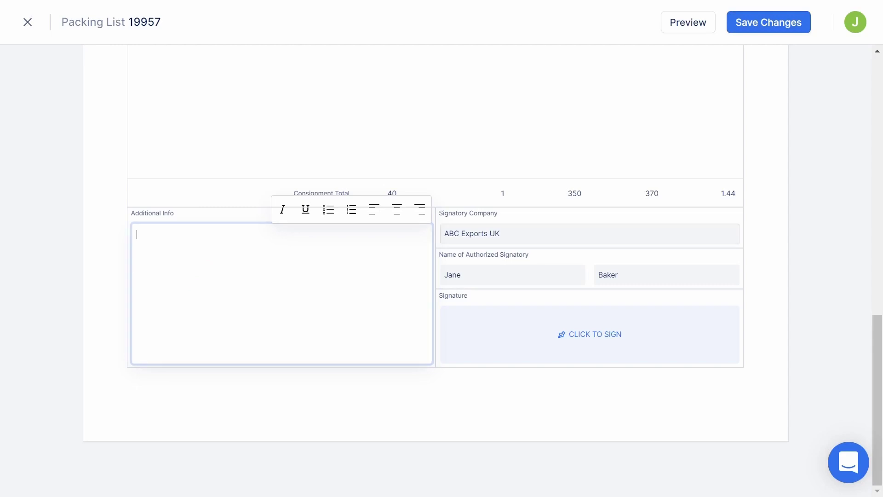
left_click(586, 332)
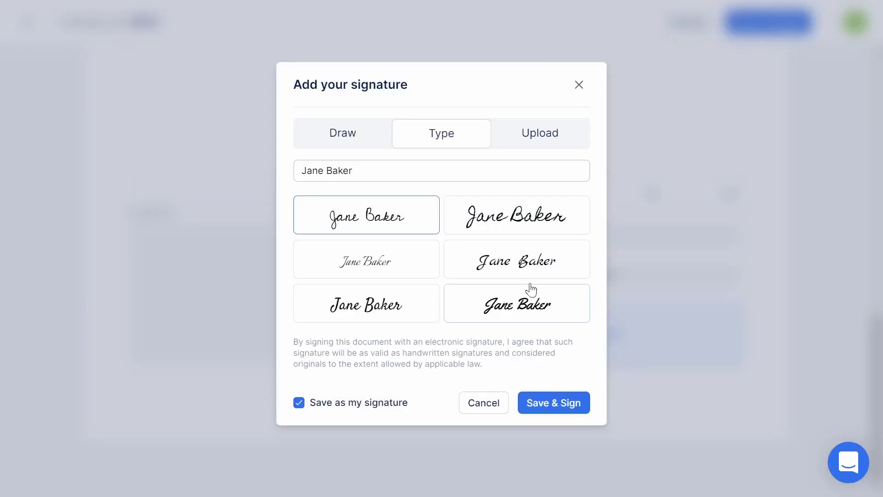
triple_click(323, 170)
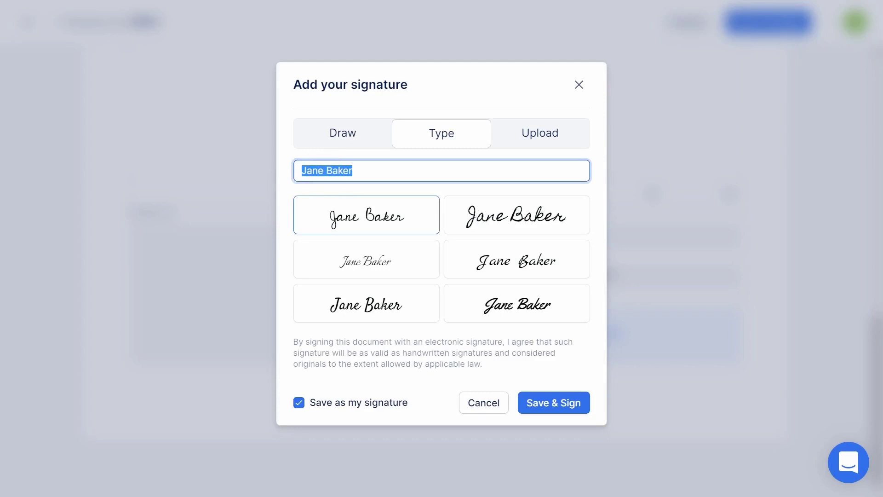
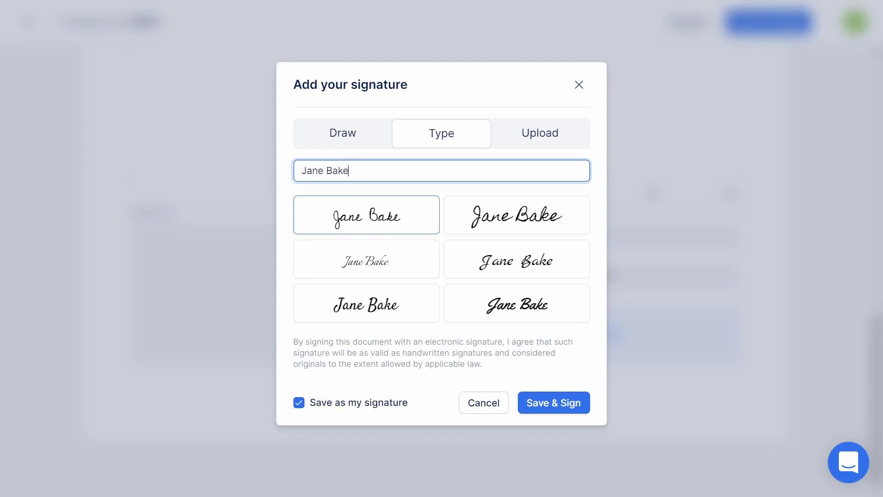
Step: Try a freehand drawing, then apply the bold script typed signature style instead
left_click(338, 141)
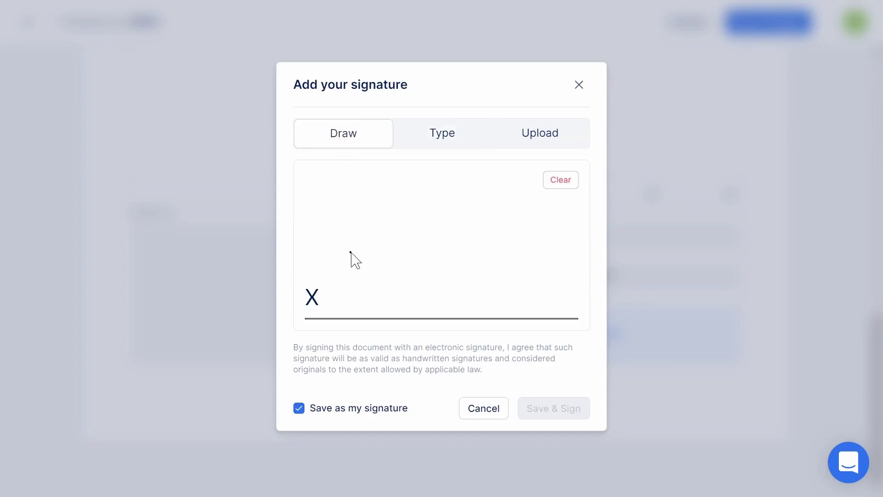
mouse_move(351, 252)
left_mouse_down()
mouse_move(418, 209)
mouse_move(361, 295)
mouse_move(388, 290)
mouse_move(371, 310)
left_mouse_up()
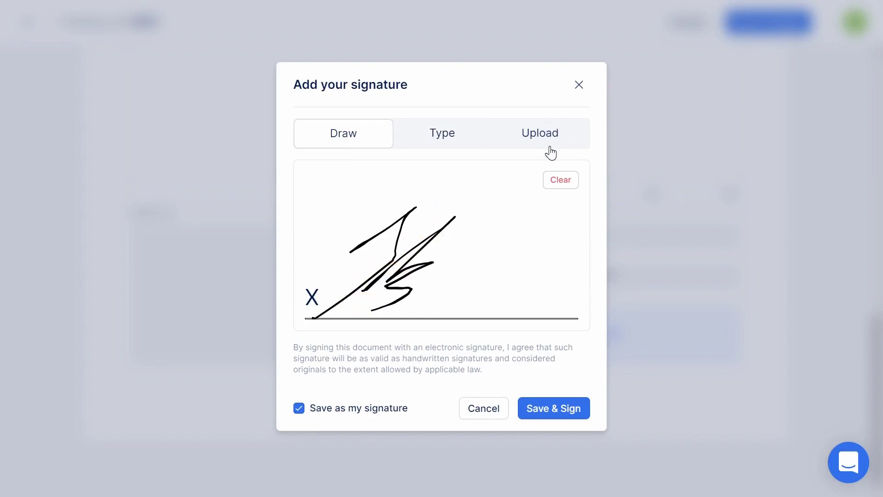
left_click(450, 139)
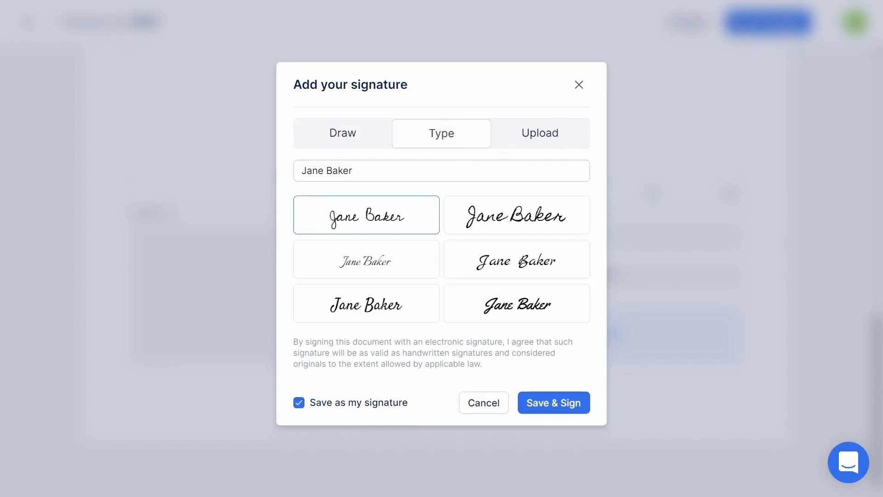
left_click(489, 299)
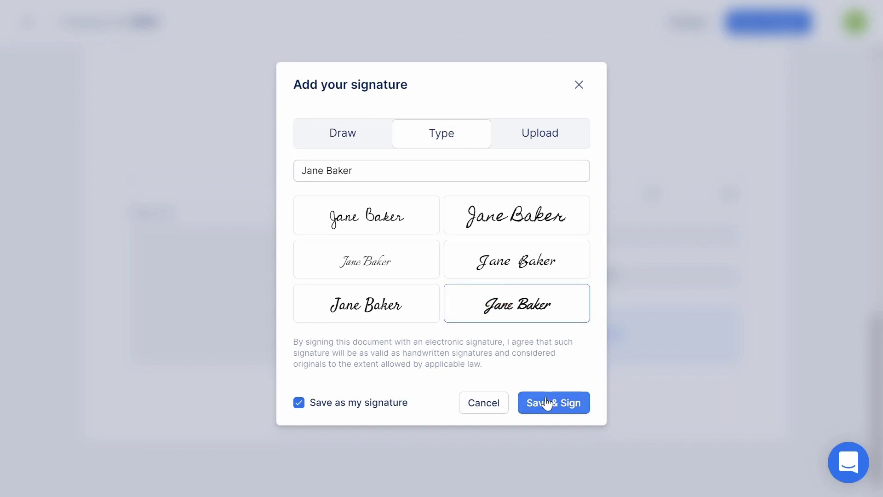
left_click(546, 404)
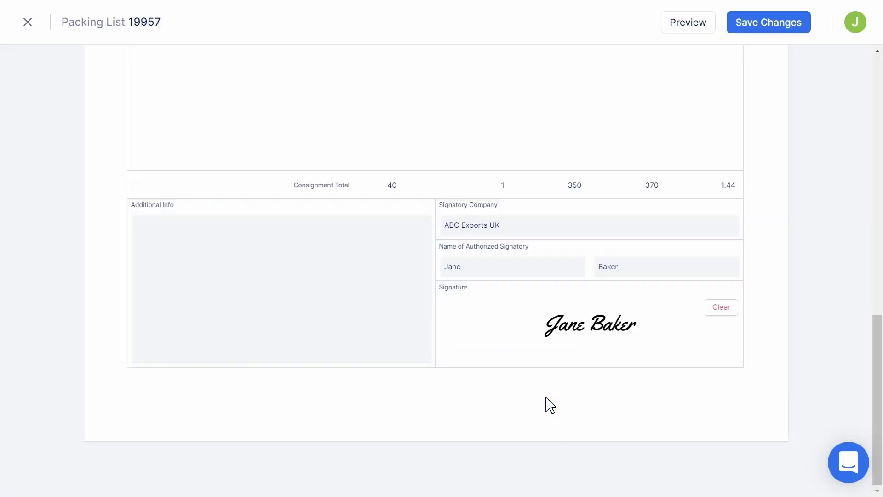
Step: Save the packing list changes, then choose Add company seal from the More menu
left_click(759, 30)
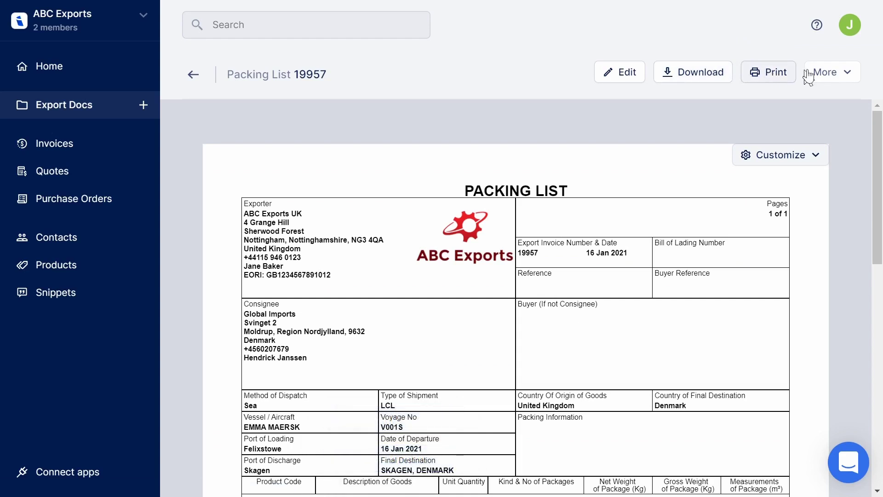
left_click(835, 75)
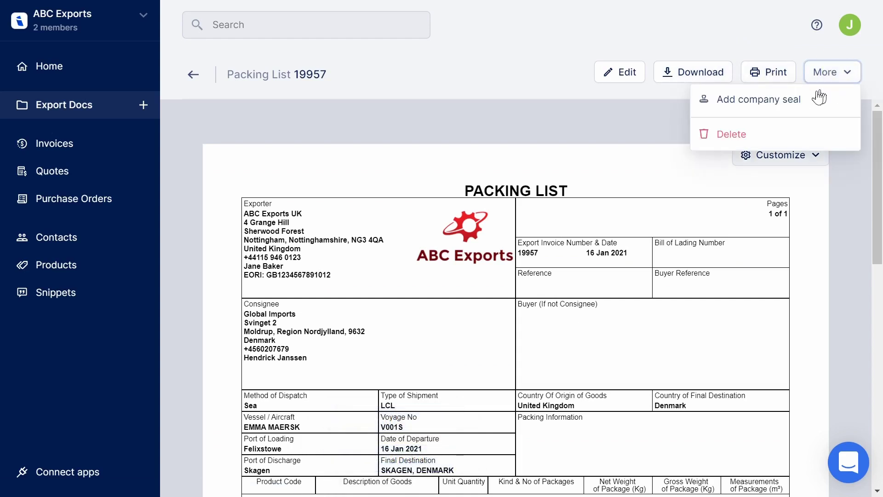
left_click(752, 108)
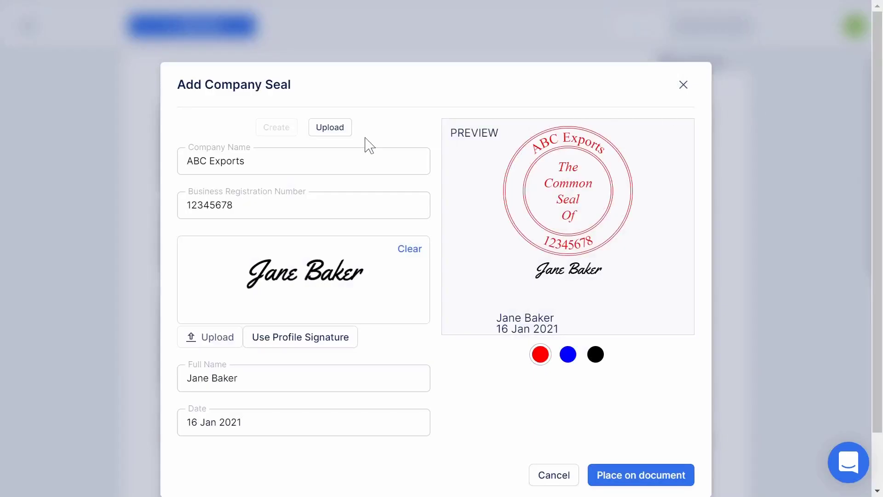
Step: Rename the seal's company name to ABC EXPORTS and make it blue
left_click_drag(246, 160, 185, 160)
type("AC")
key("BackSpace")
type("BC EXPORTS")
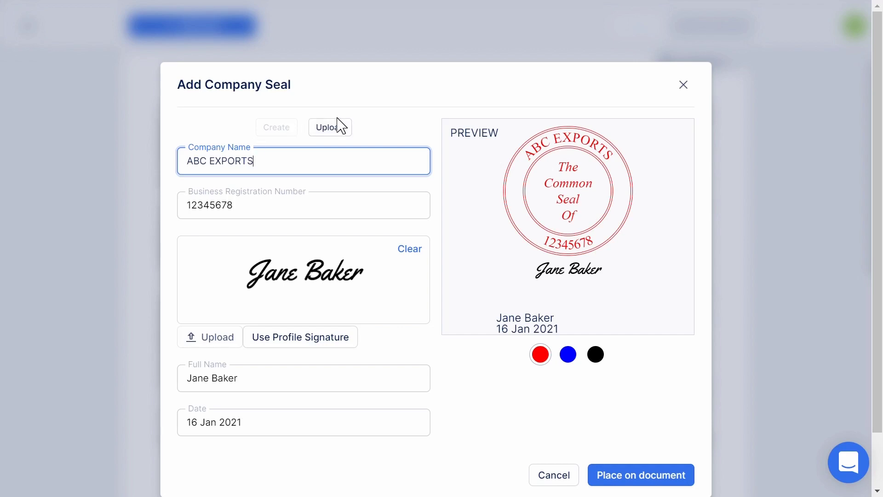
left_click(569, 355)
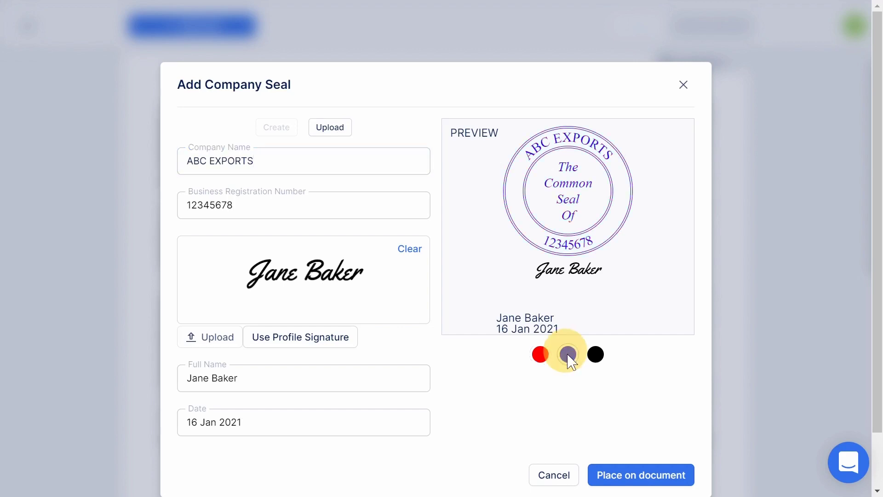
Step: Place the seal on the document, move it right above the totals, and save
left_click(636, 474)
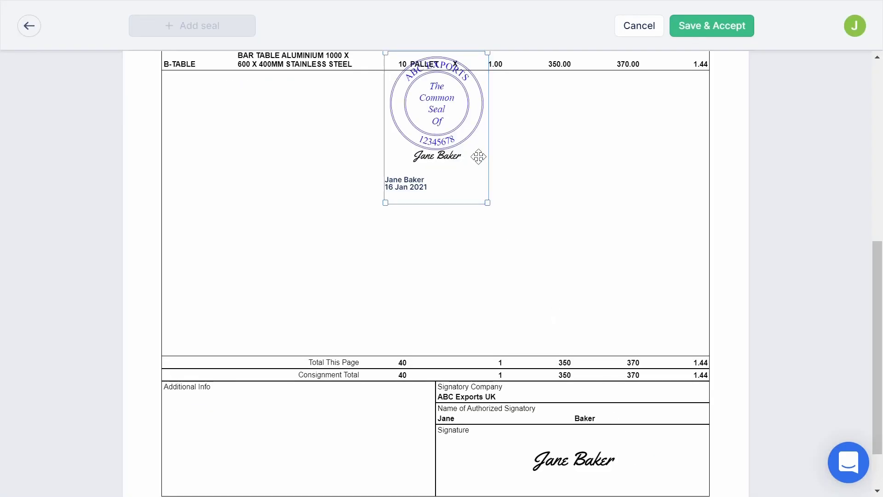
left_click_drag(446, 123, 620, 250)
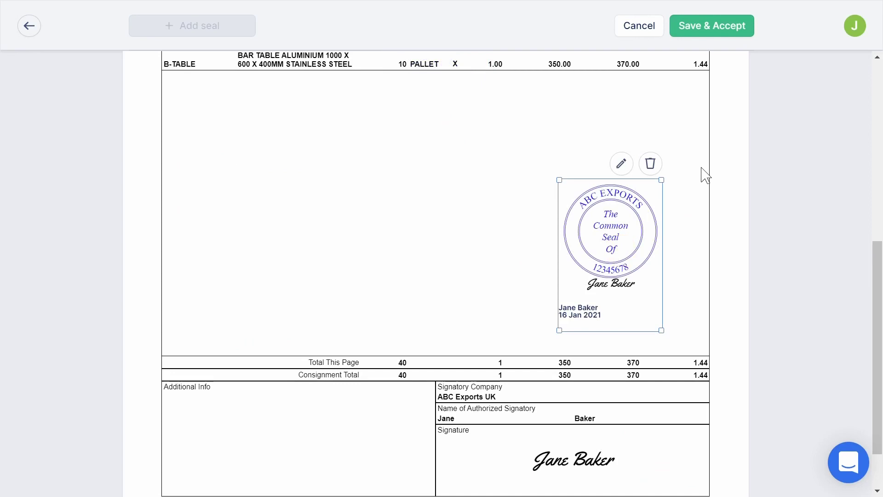
left_click(716, 31)
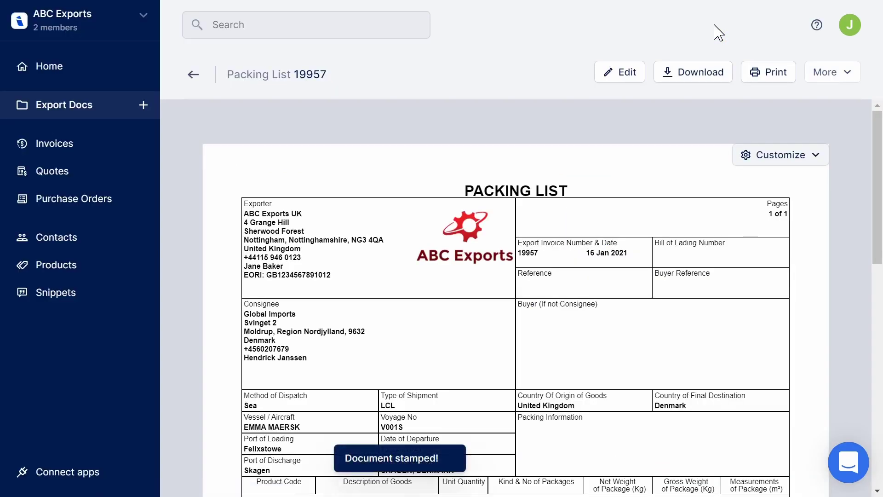